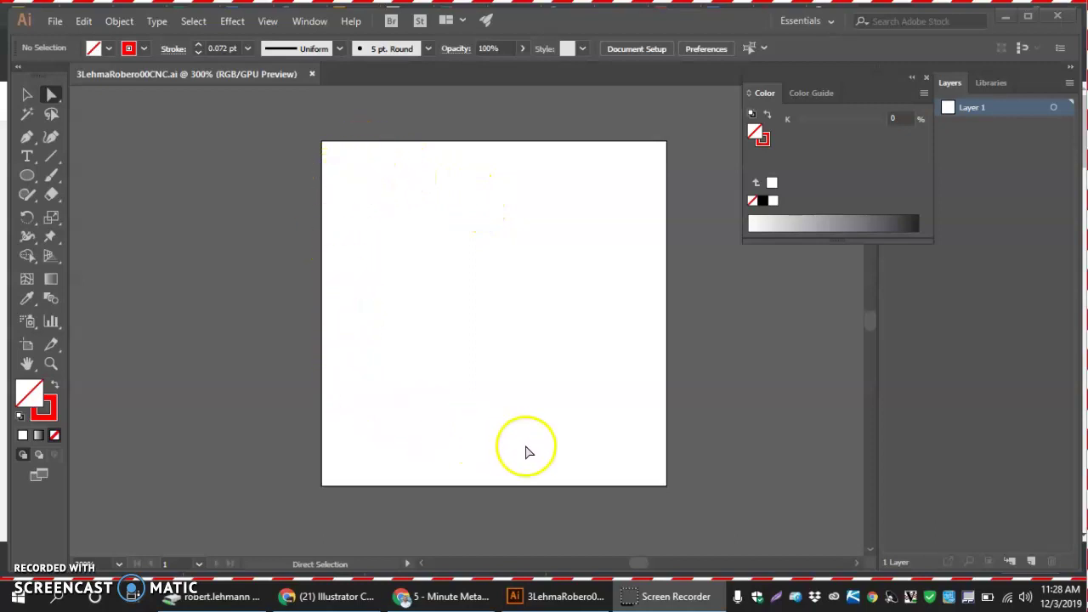
Step: Open the shape tools flyout to reach the Ellipse Tool
click(26, 176)
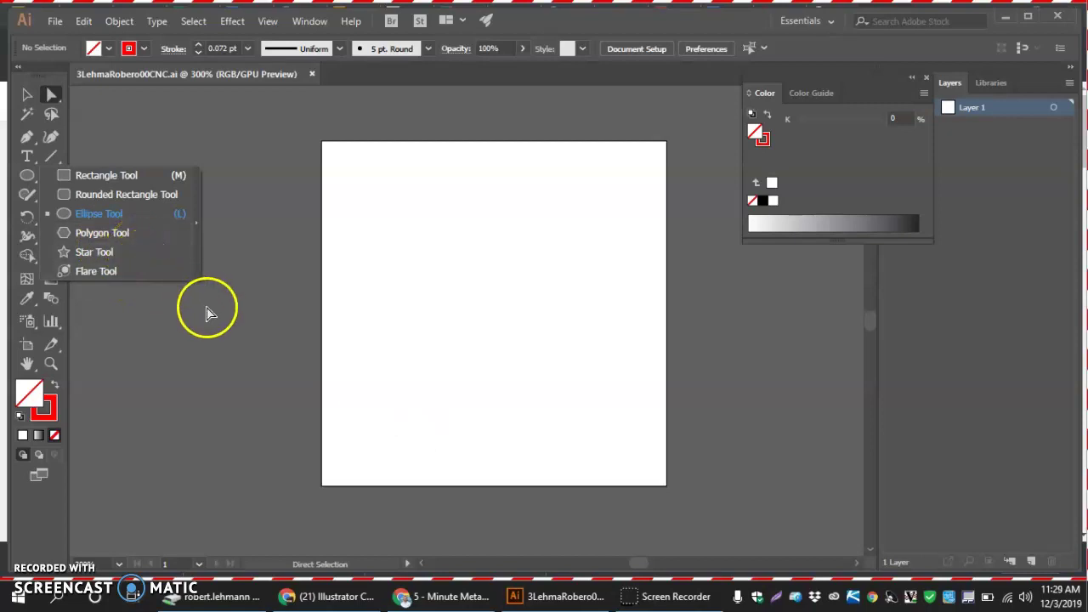
Step: Draw a no-fill outlined circle about 1.94 in across, nudged to nearly fill the artboard
click(97, 214)
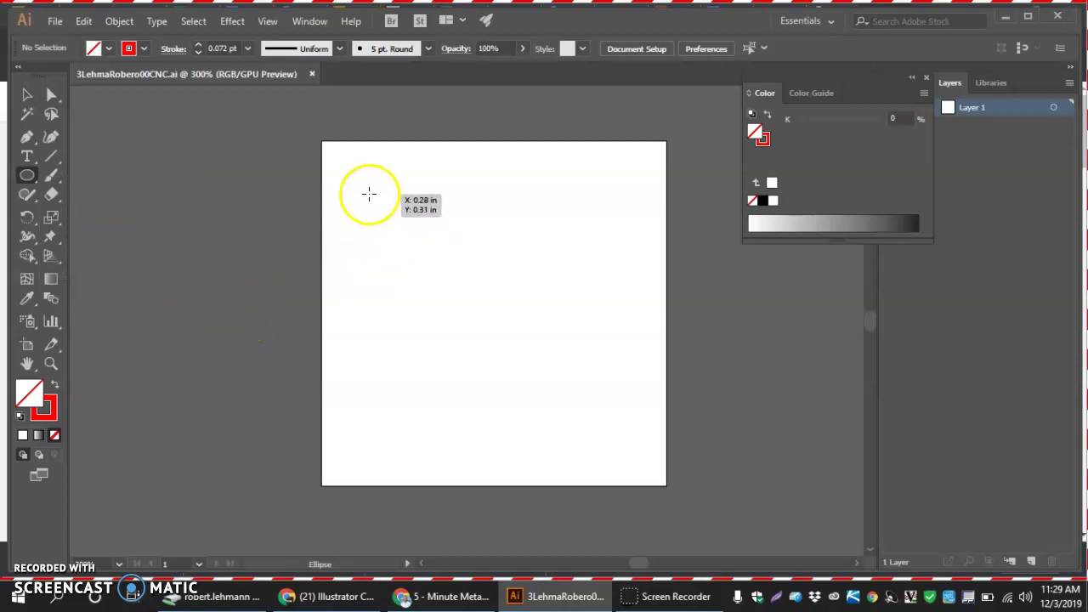
drag(365, 184, 650, 452)
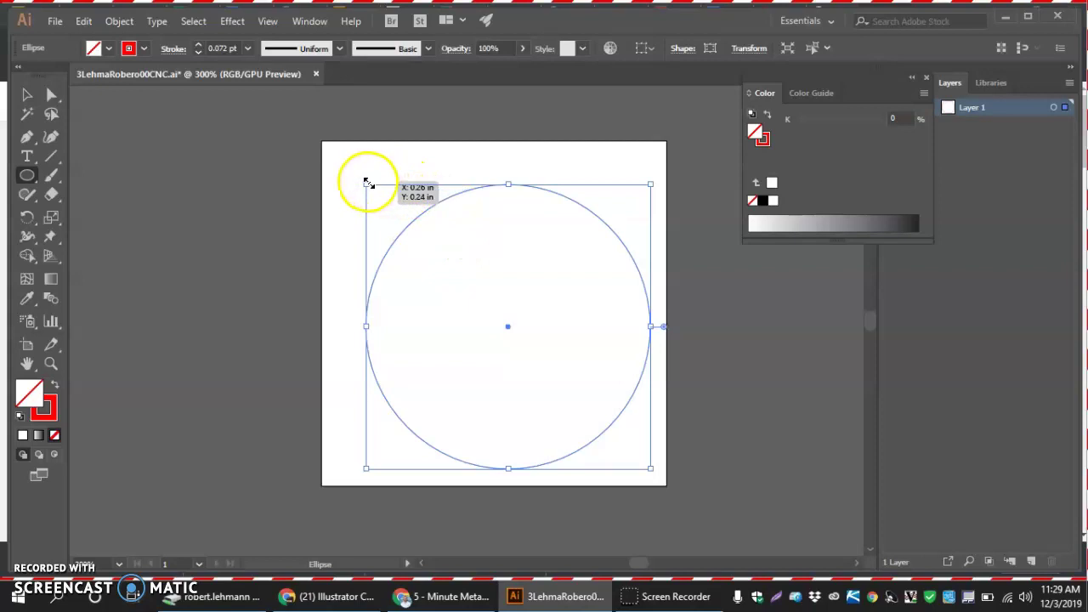
drag(366, 184, 323, 114)
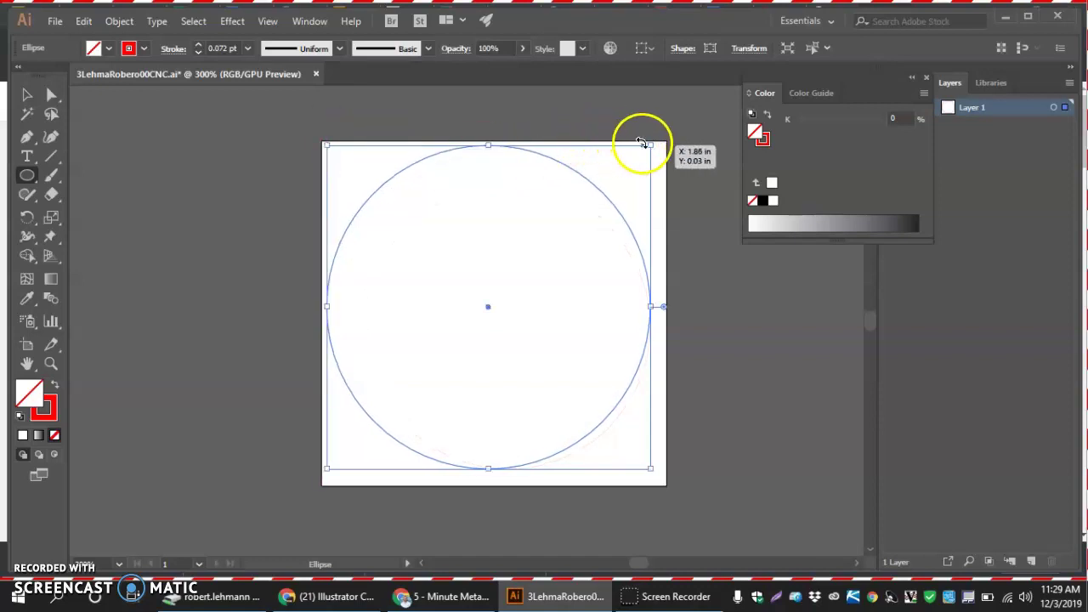
drag(650, 145, 680, 134)
key(Down)
key(Down)
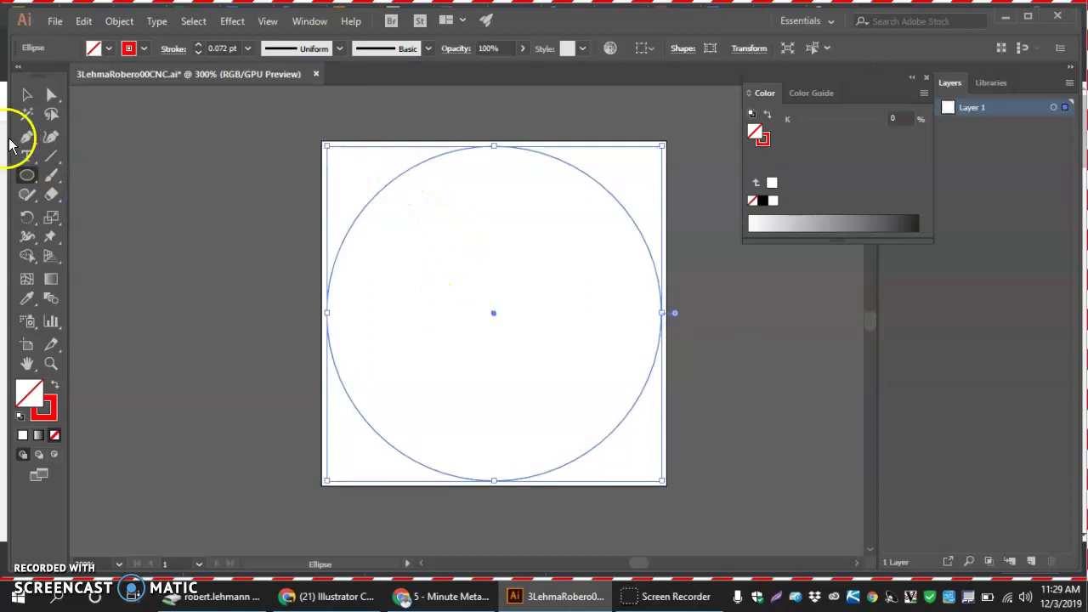
click(27, 94)
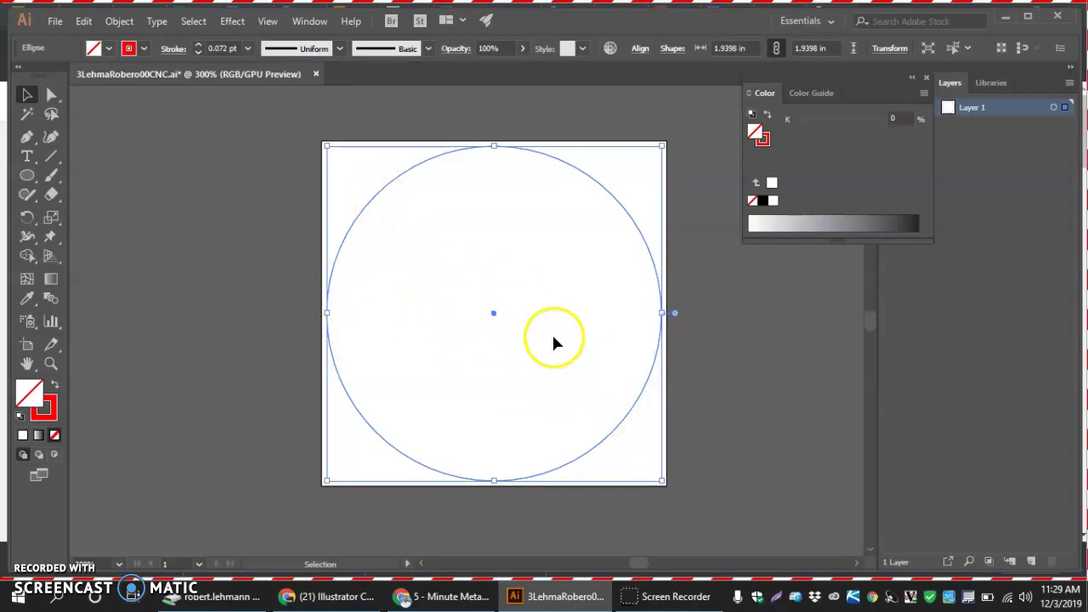
click(247, 339)
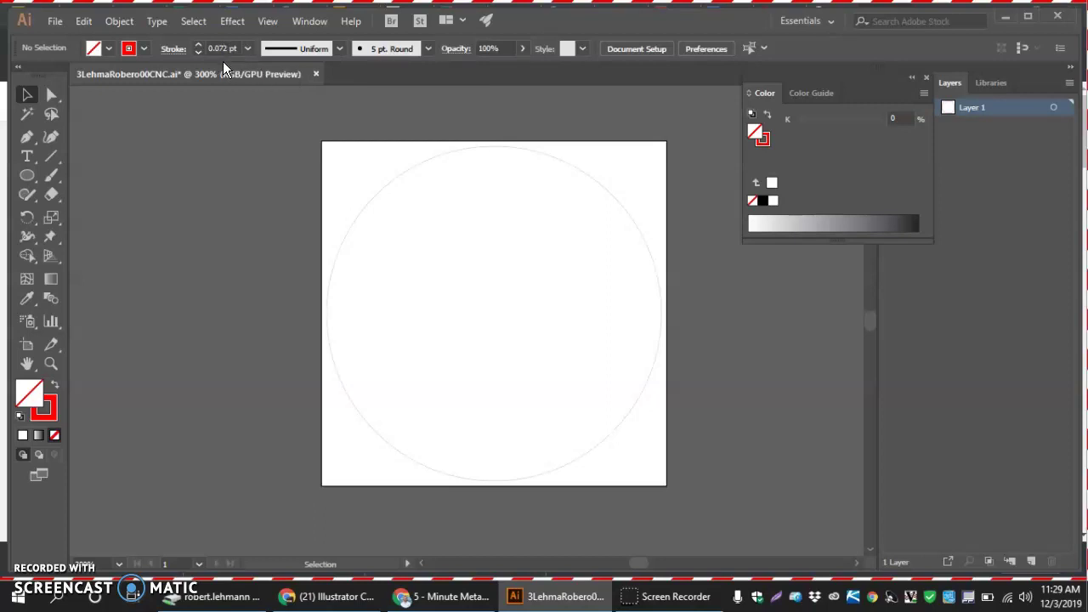
click(145, 49)
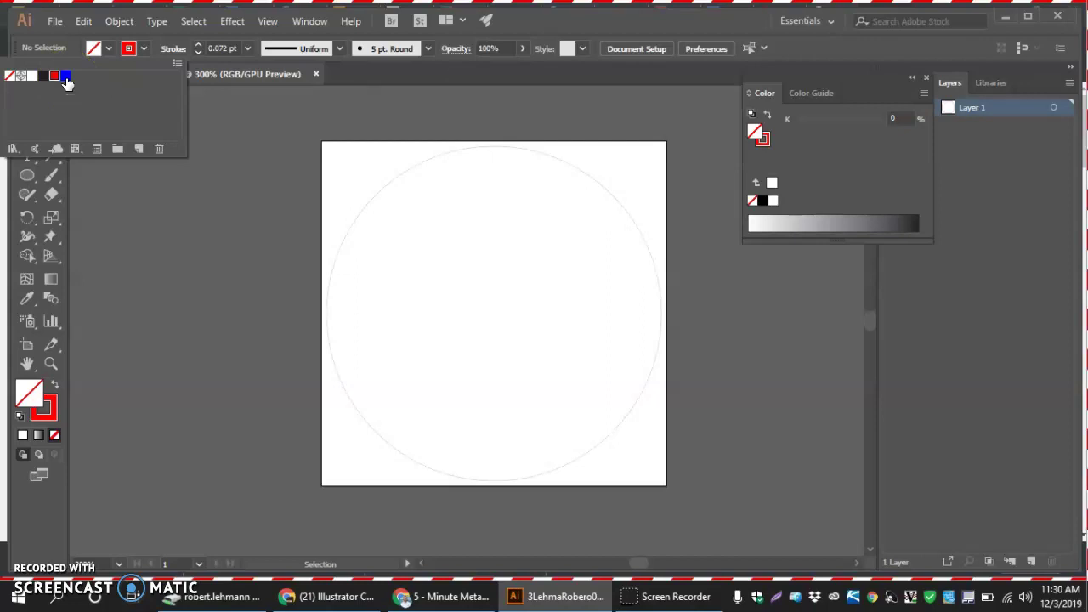
click(219, 47)
drag(45, 83, 47, 63)
click(215, 137)
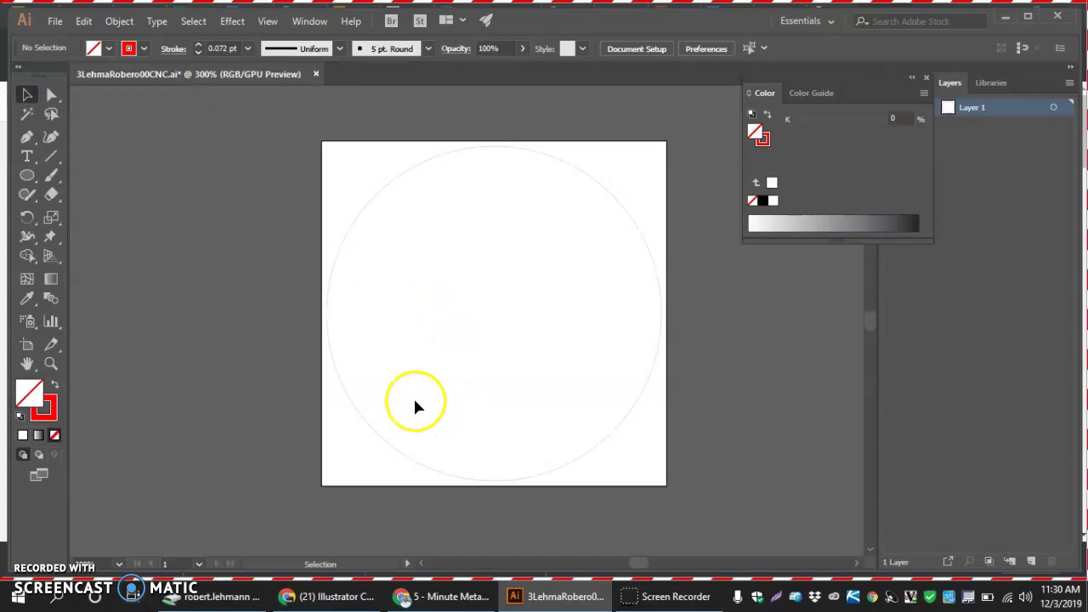
click(357, 407)
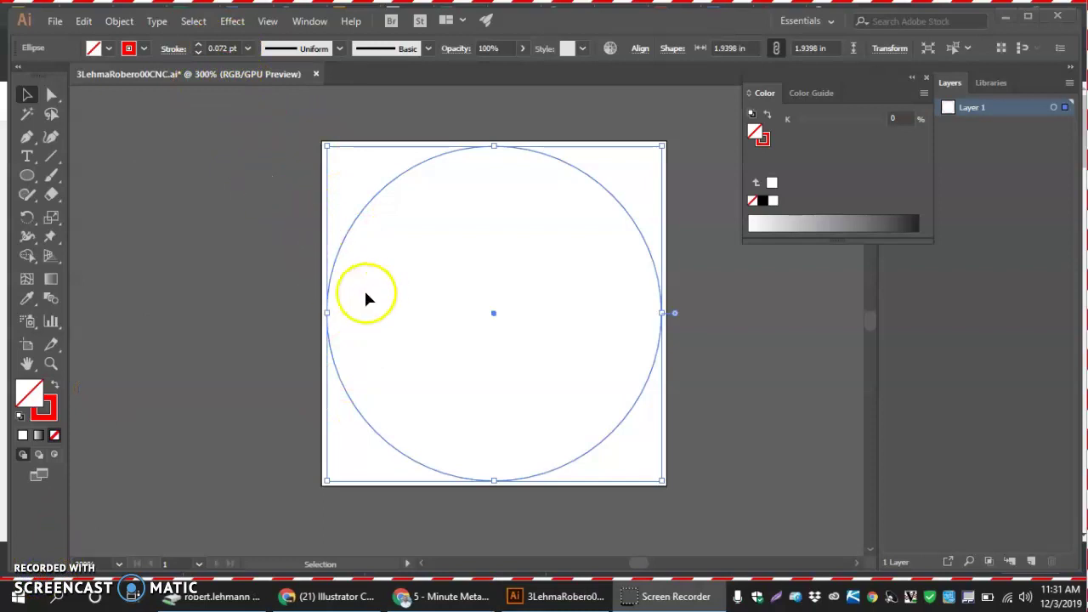
Step: Bring the Illustrator window back into focus before drawing the second circle
click(246, 298)
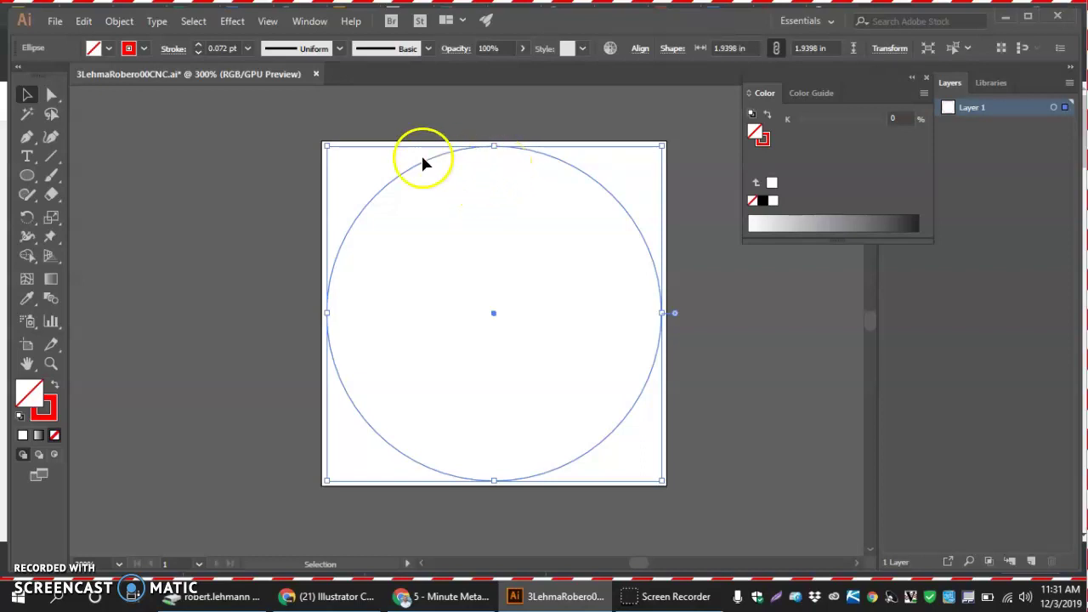
Step: Create a 0.125 in by 0.125 in circle using the Ellipse dialog
click(33, 181)
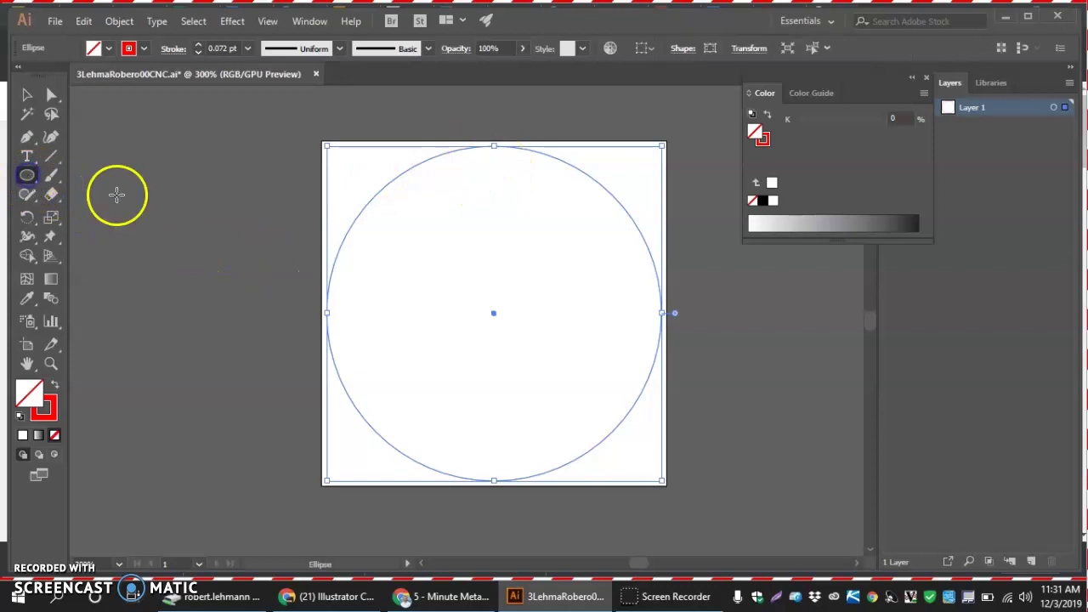
click(156, 193)
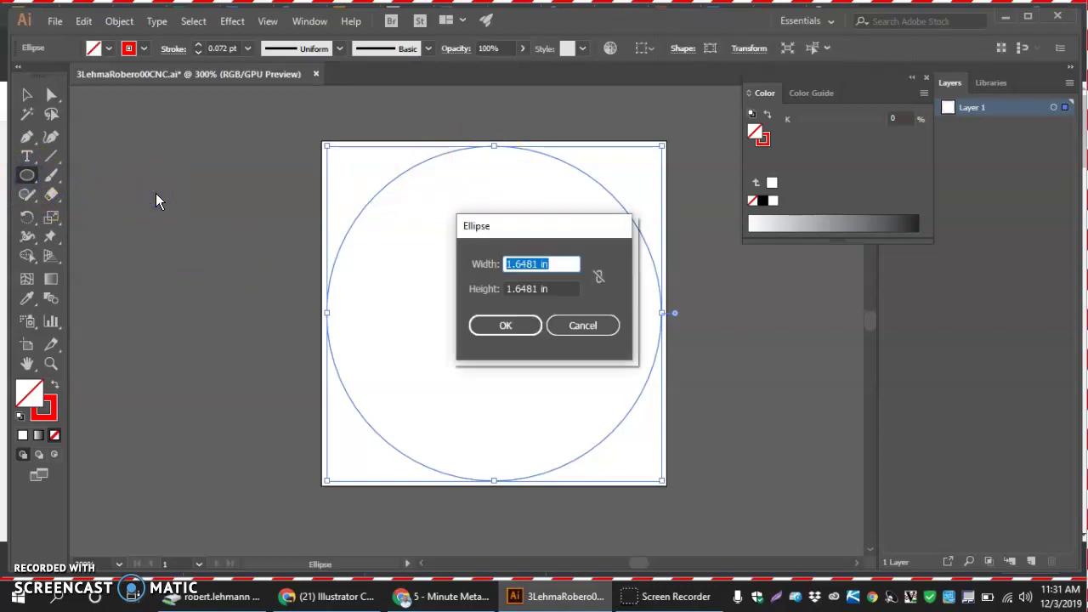
text(125)
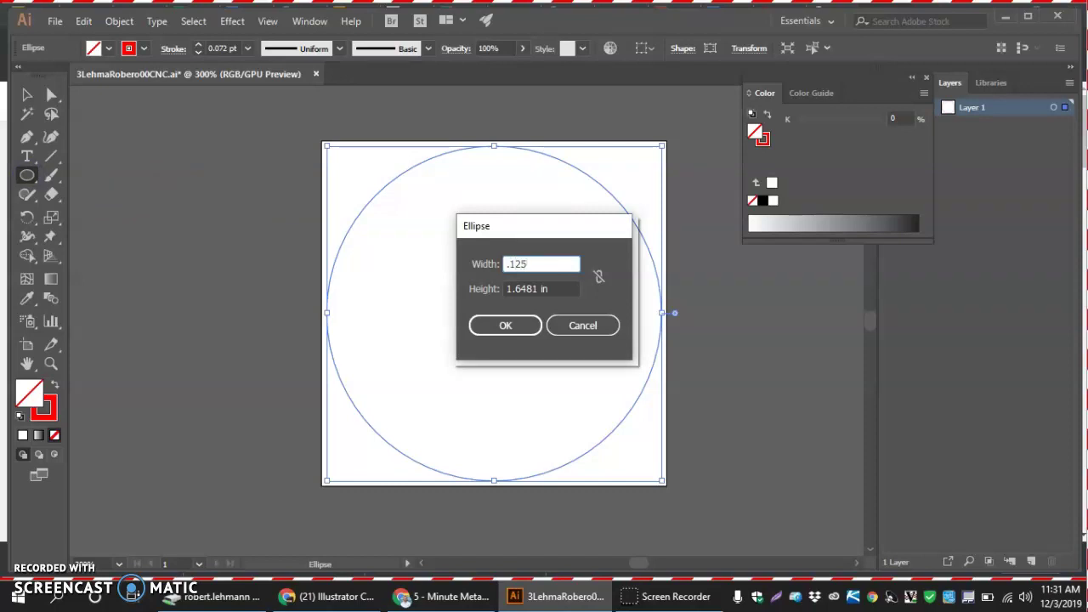
key(Tab)
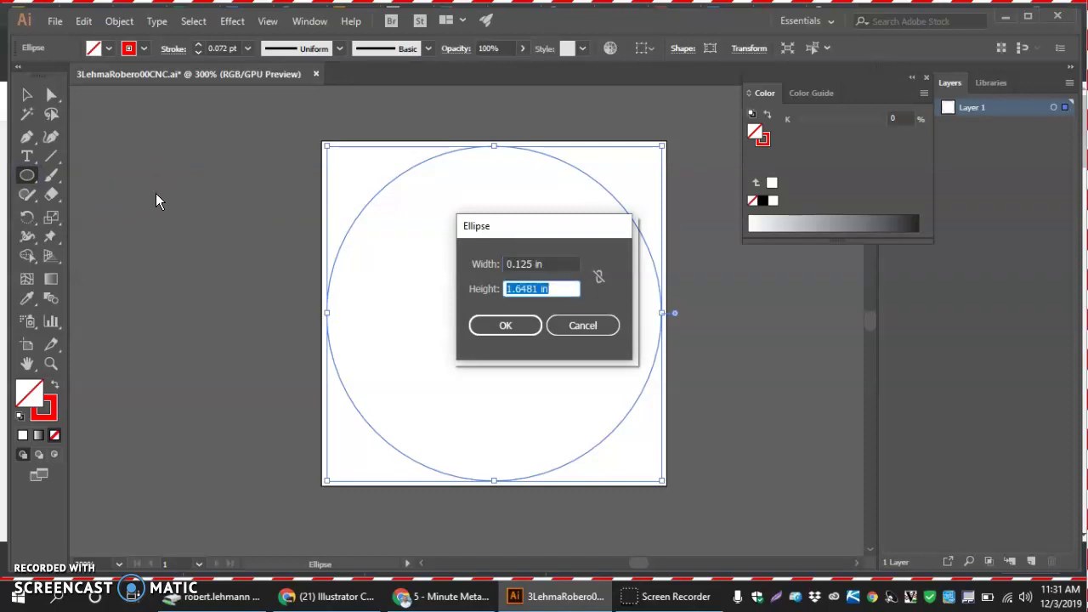
text(.125)
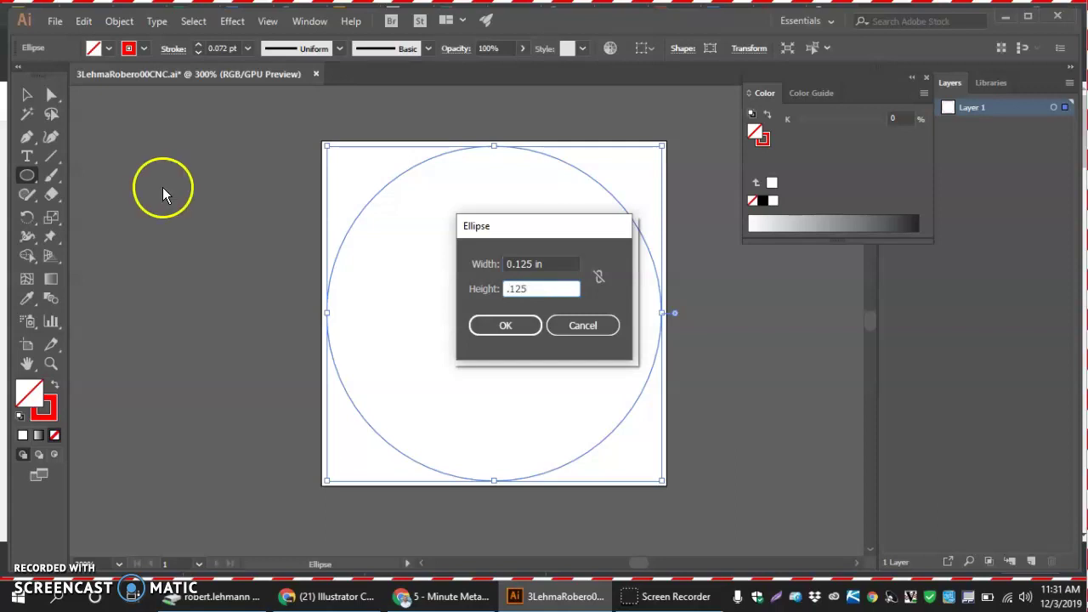
click(489, 326)
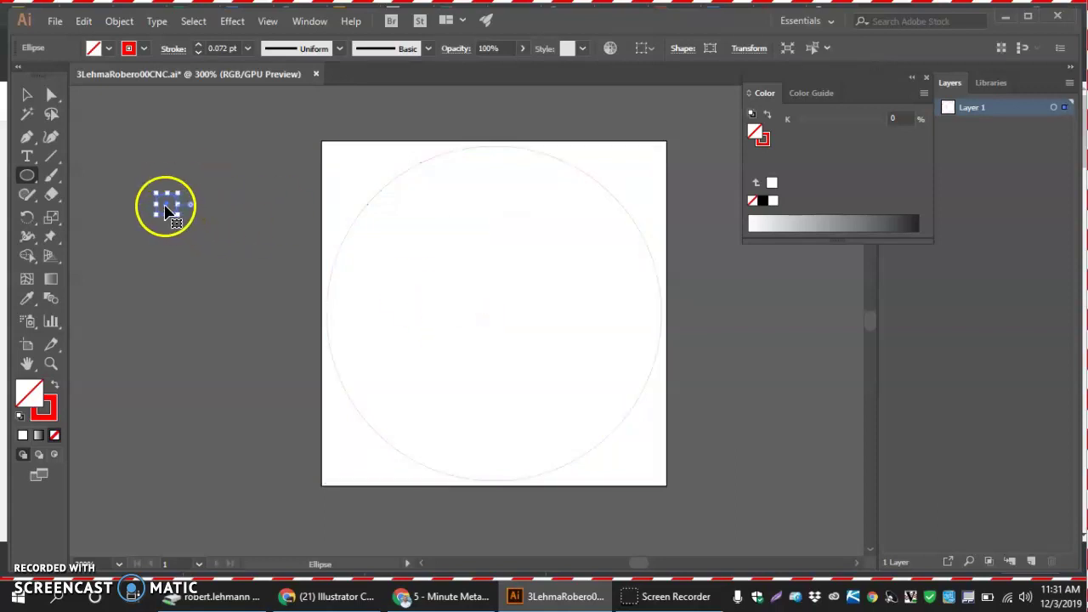
Step: Move the small circle inside the large one near its top, horizontally centred, then deselect it
mouse_move(165, 204)
mouse_down()
mouse_move(465, 252)
mouse_move(496, 281)
mouse_move(494, 309)
mouse_move(492, 195)
mouse_up()
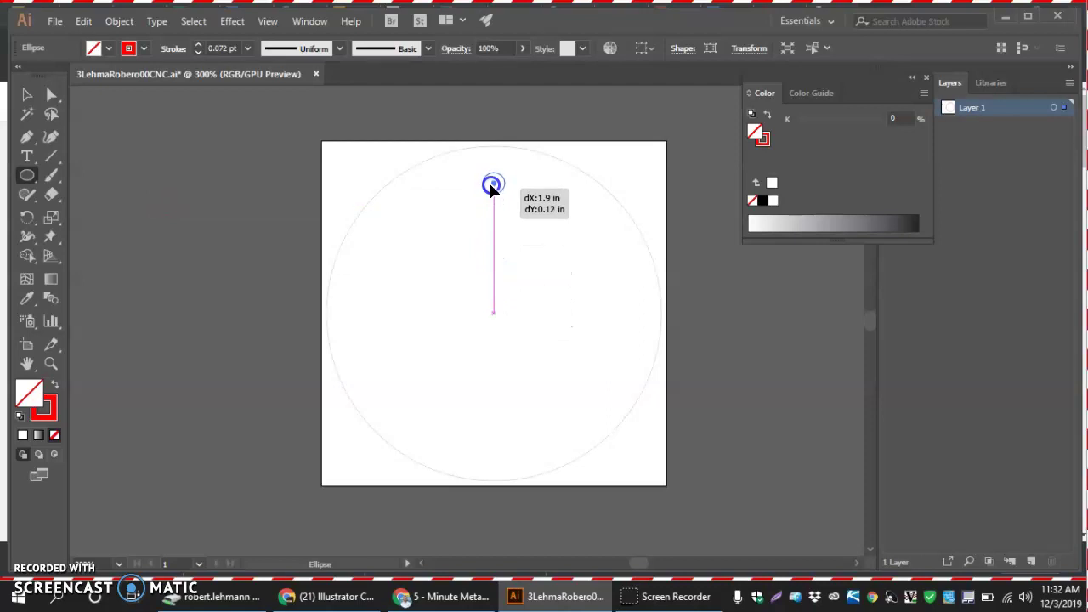
drag(492, 189, 493, 184)
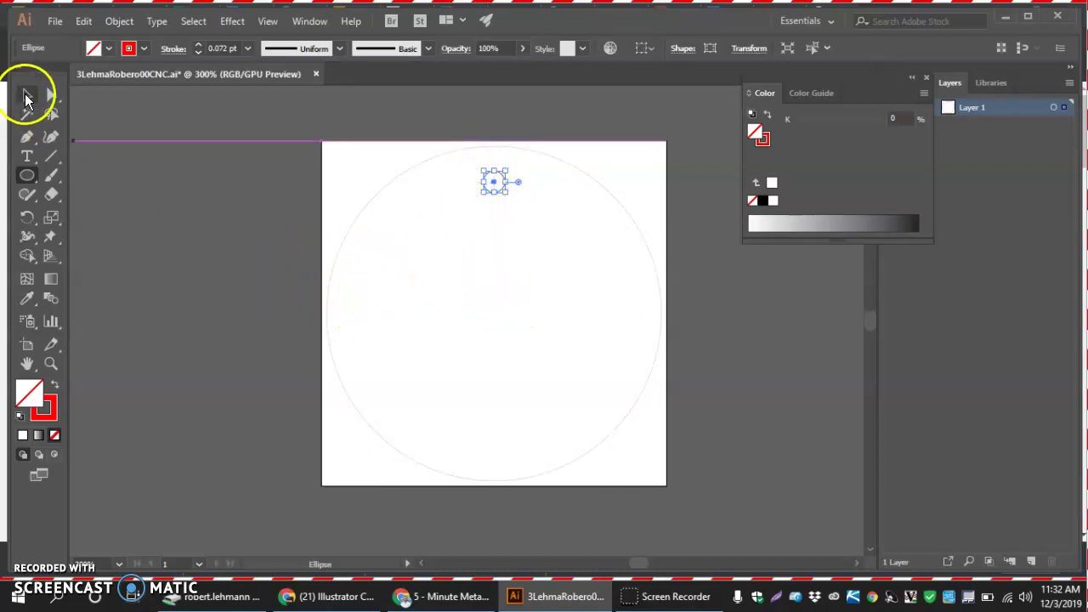
click(25, 95)
click(200, 207)
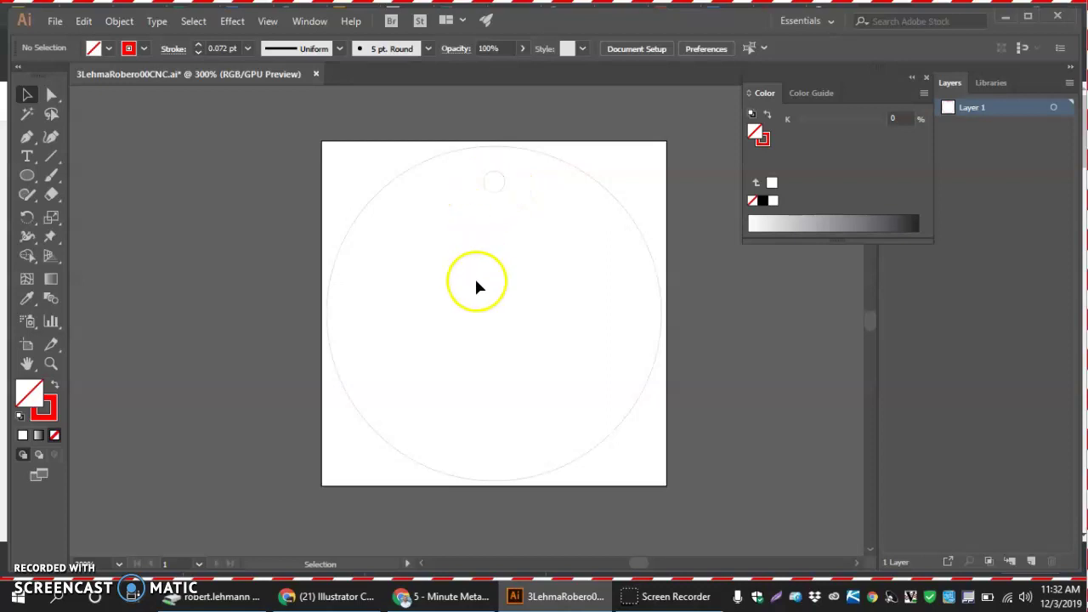
click(655, 304)
click(542, 289)
click(358, 318)
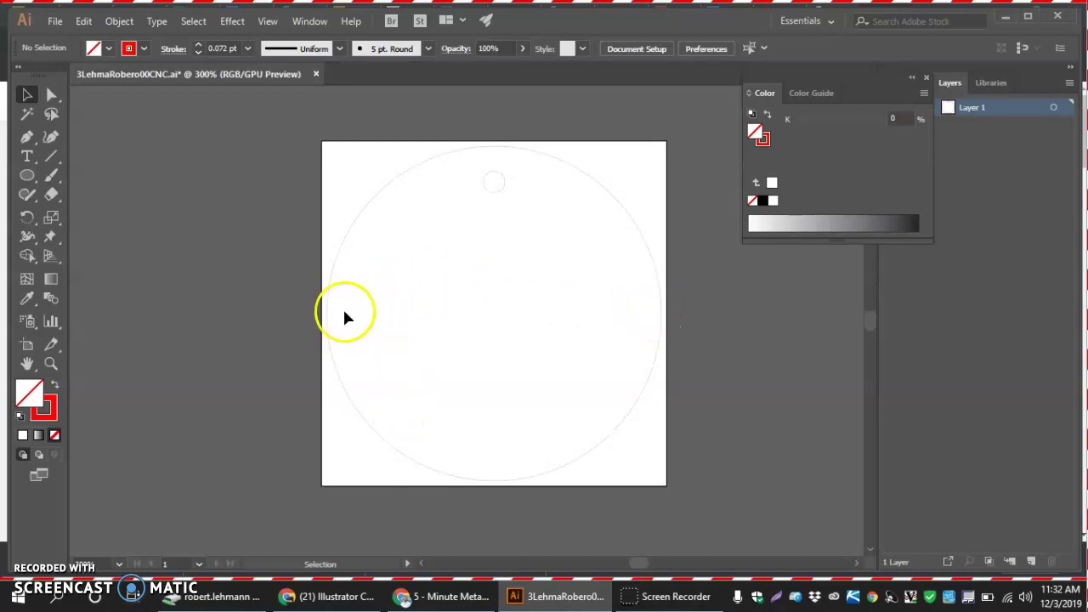